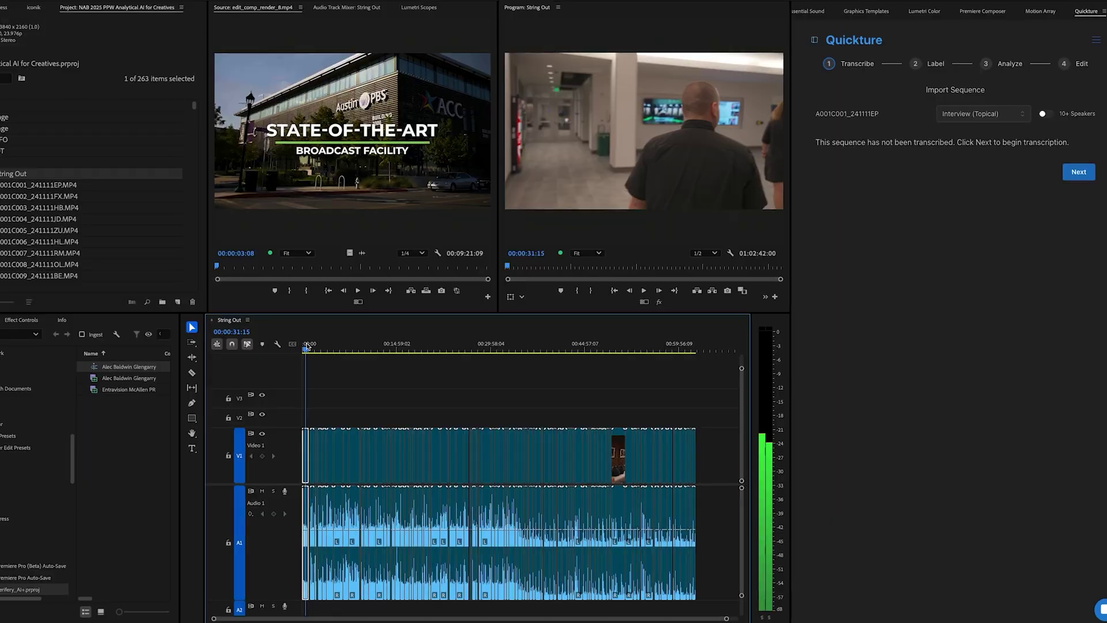
Step: Encode and transcribe the String Out sequence, then confirm the speaker labels to start analysis
{"action": "left_click", "coordinate": [1078, 171]}
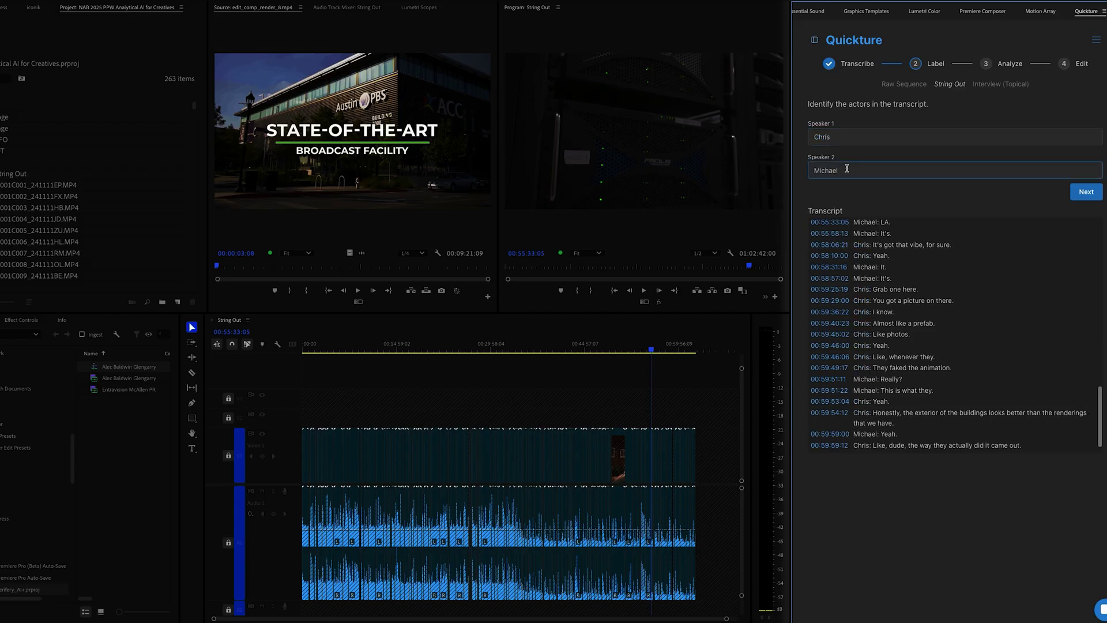
{"action": "left_click", "coordinate": [1087, 189]}
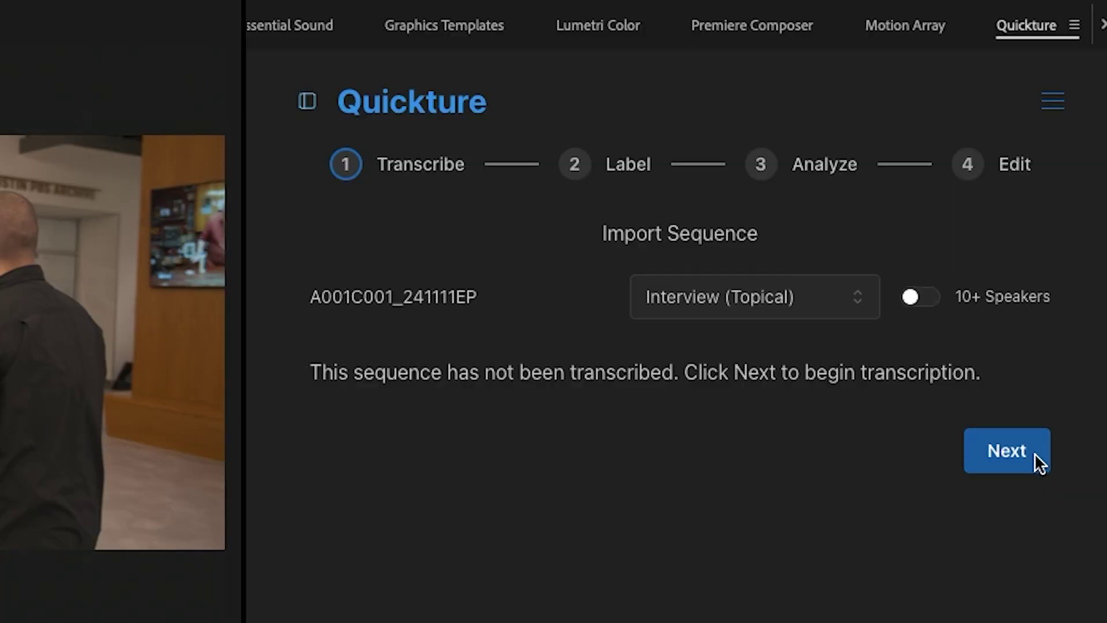
Step: Transcribe the sequence and expand its Summary, Transcript and the 'Comments on photos and building renderings' topic
{"action": "left_click", "coordinate": [1034, 453]}
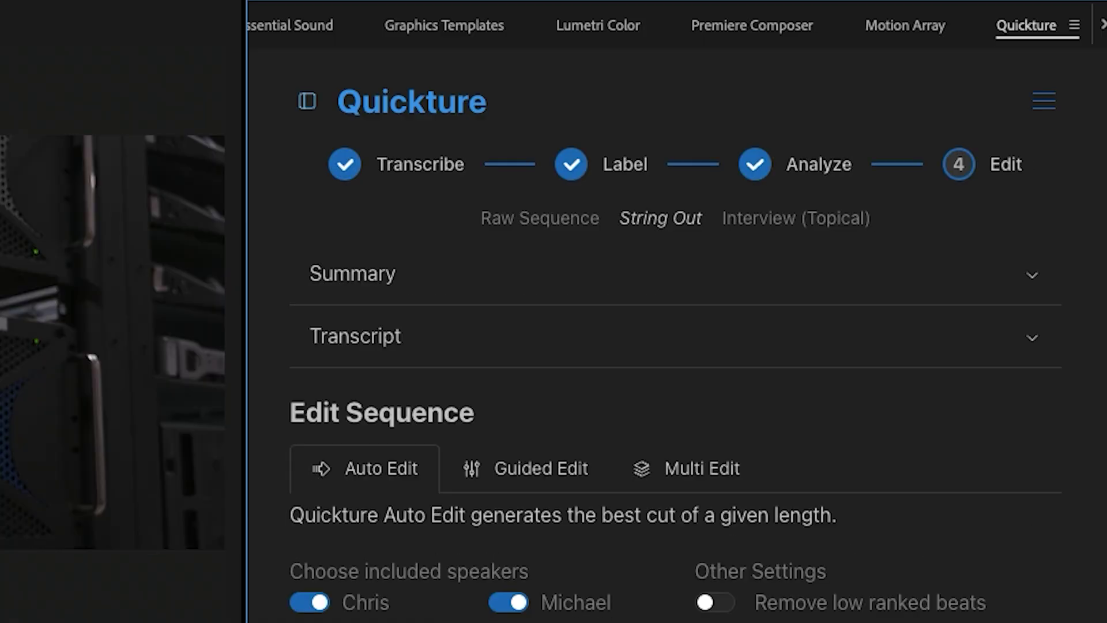
{"action": "left_click", "coordinate": [1032, 275]}
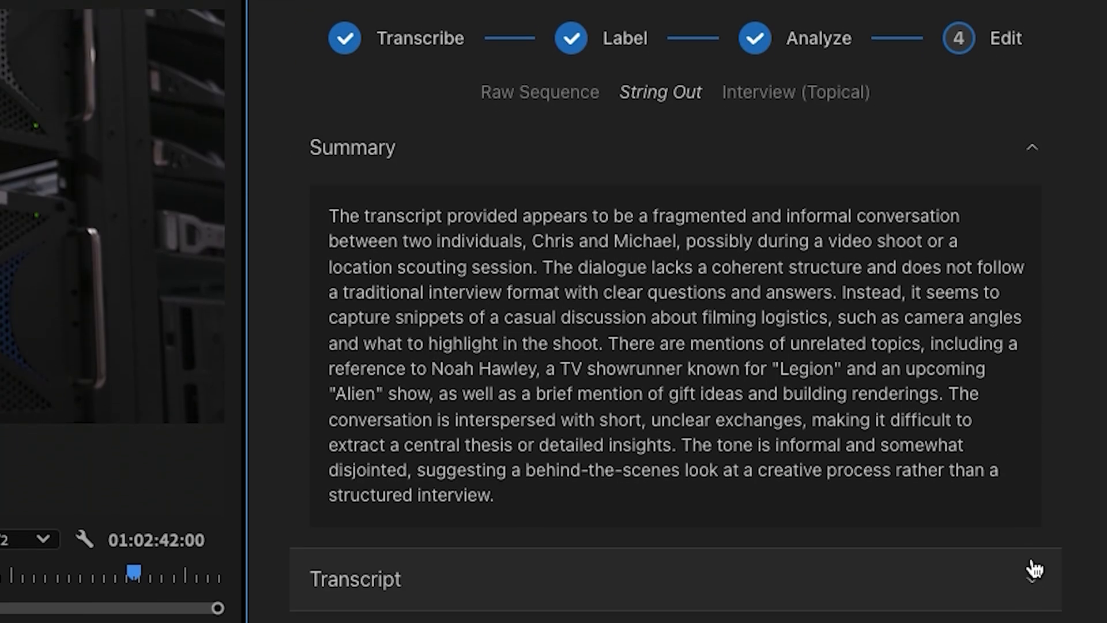
{"action": "left_click", "coordinate": [1035, 569]}
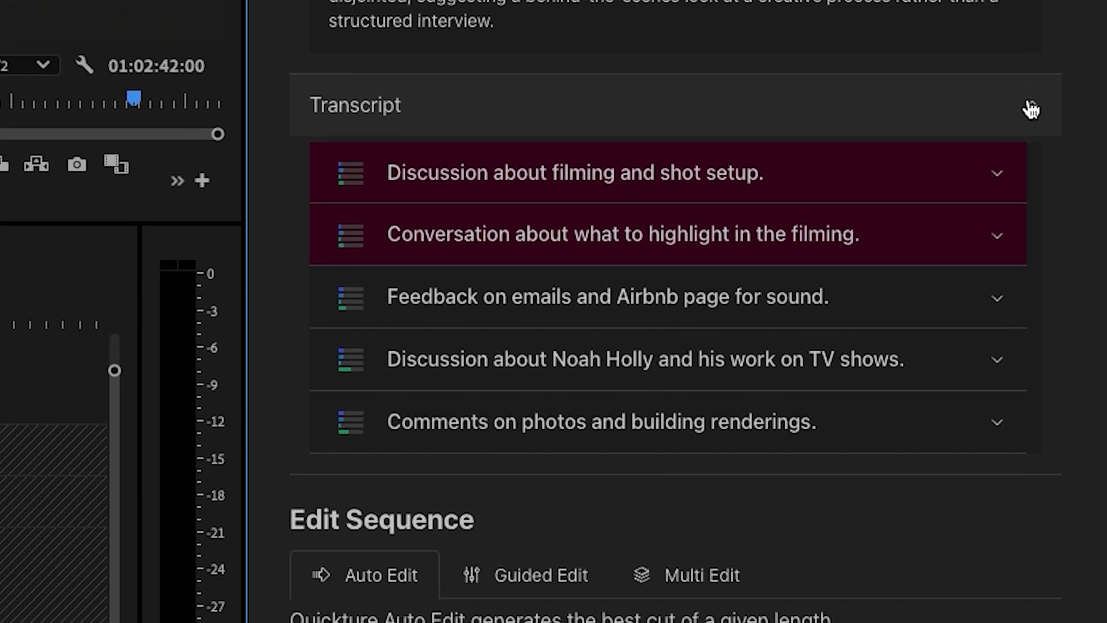
{"action": "left_click", "coordinate": [992, 404]}
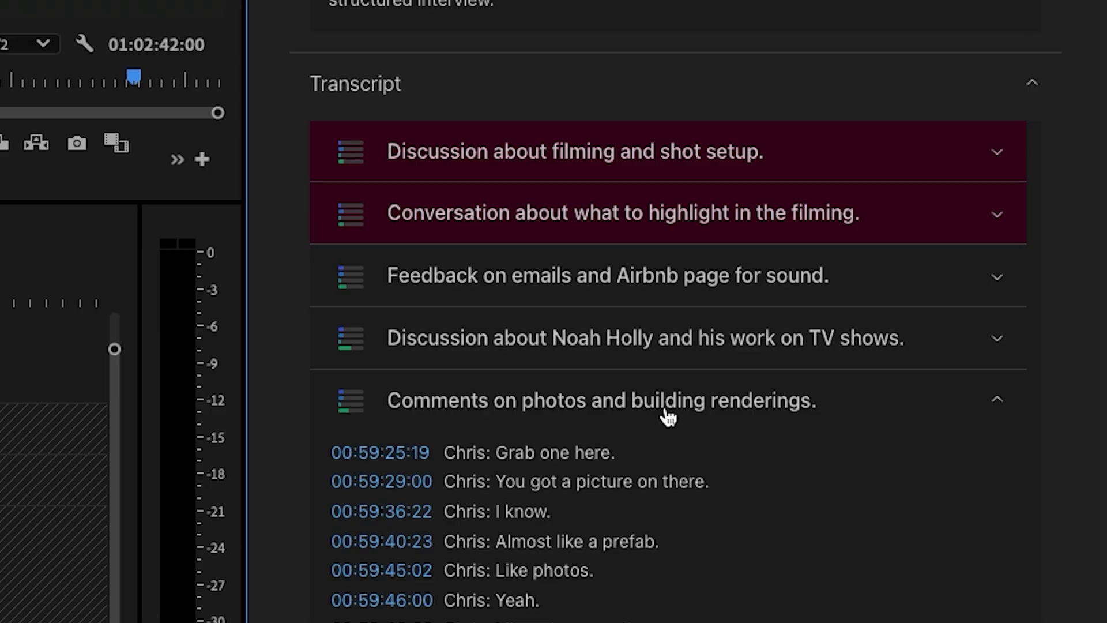
{"action": "mouse_move", "coordinate": [342, 404]}
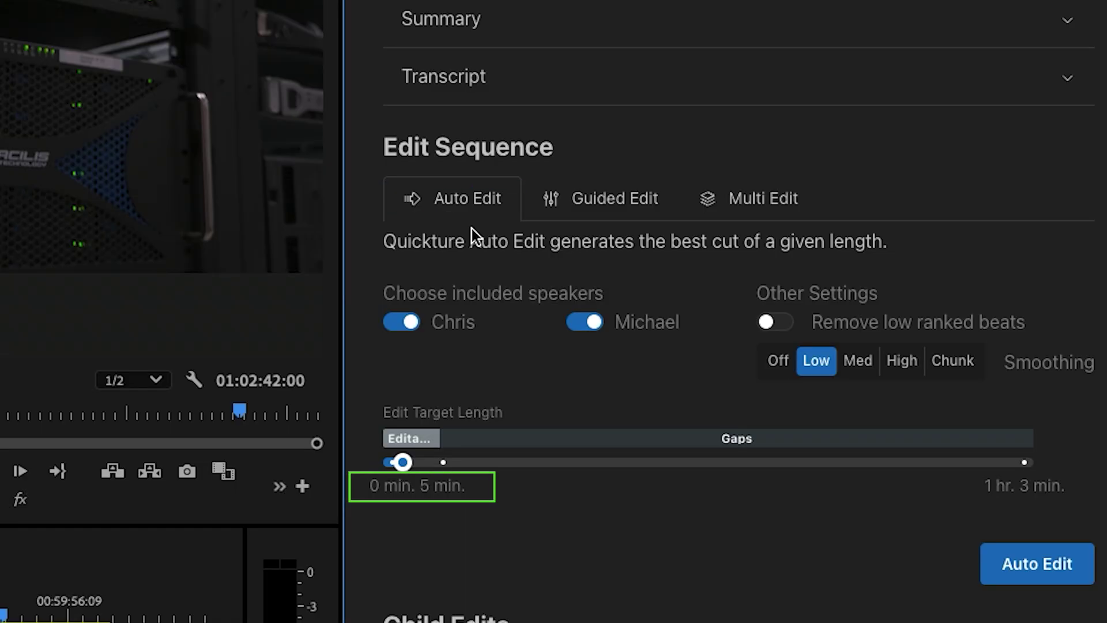
Step: Switch Quickture to Guided Edit, then to Multi Edit in the Edit Sequence section
{"action": "left_click", "coordinate": [607, 212]}
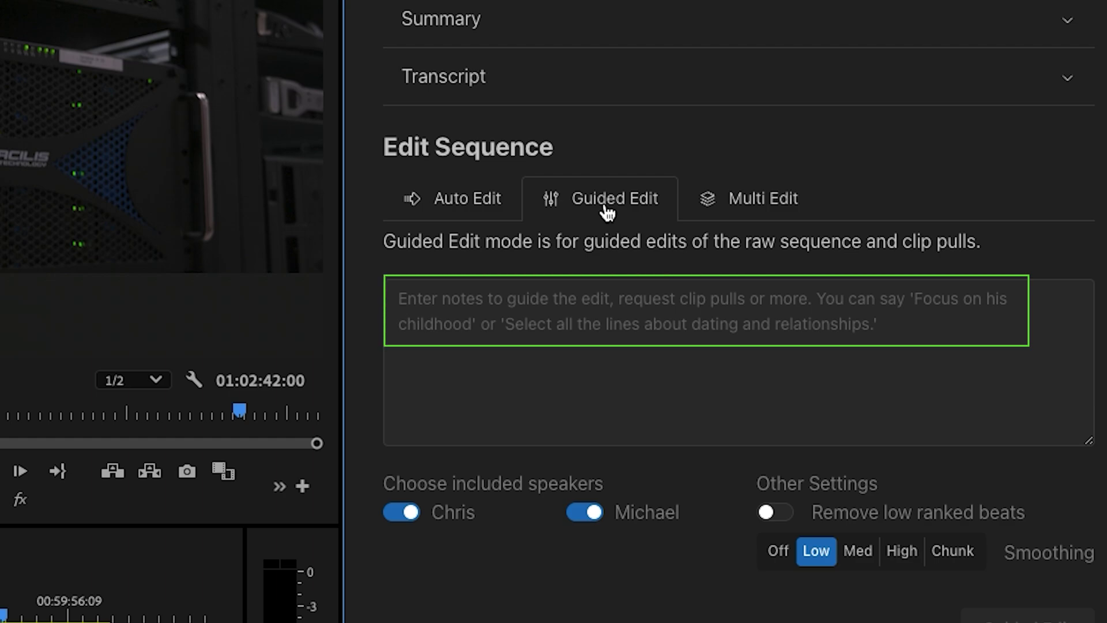
{"action": "left_click", "coordinate": [748, 204]}
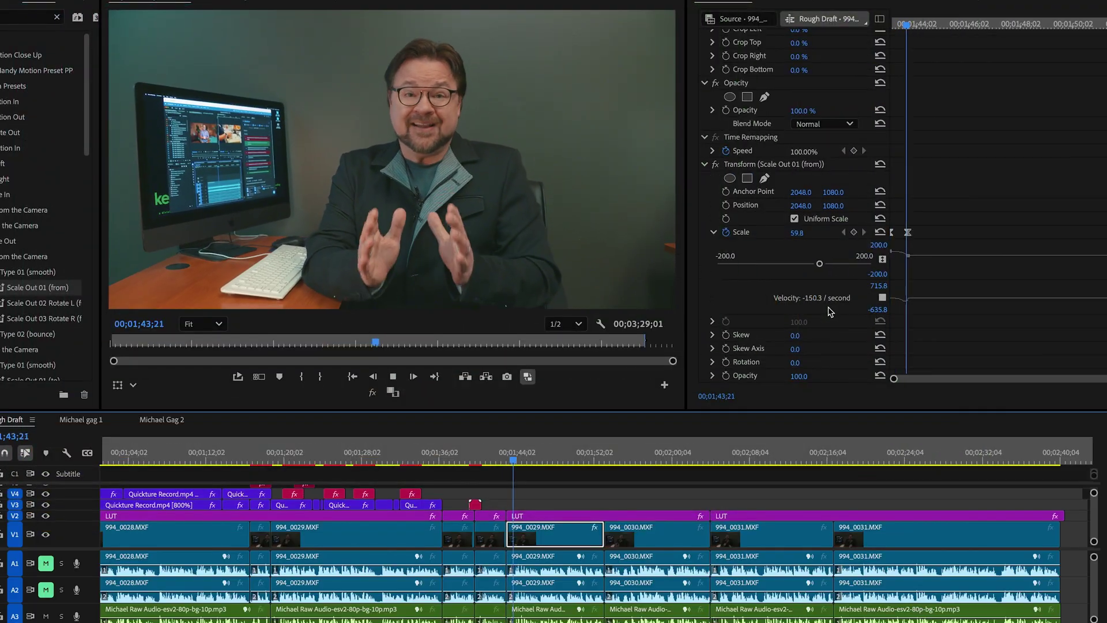
Step: Move the Scale keyframe later and add a new Scale keyframe, shrinking the picture to 50.7
{"action": "scroll", "coordinate": [829, 311], "scroll_direction": "down", "scroll_amount": 2}
{"action": "scroll", "coordinate": [865, 277], "scroll_direction": "up", "scroll_amount": 3}
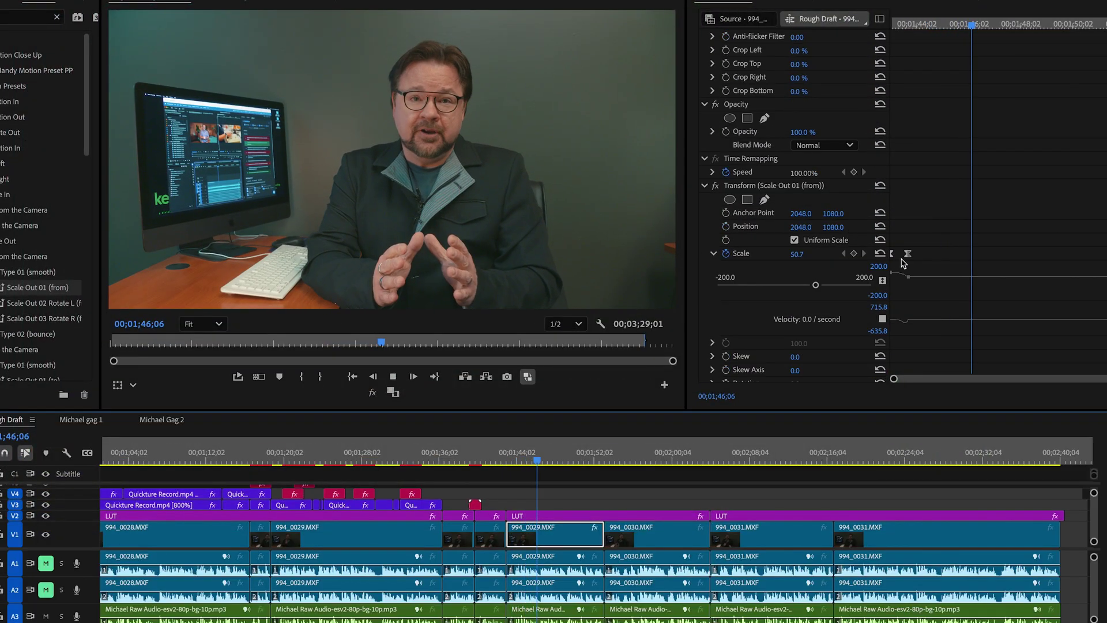
{"action": "left_click_drag", "start_coordinate": [902, 260], "coordinate": [1014, 261]}
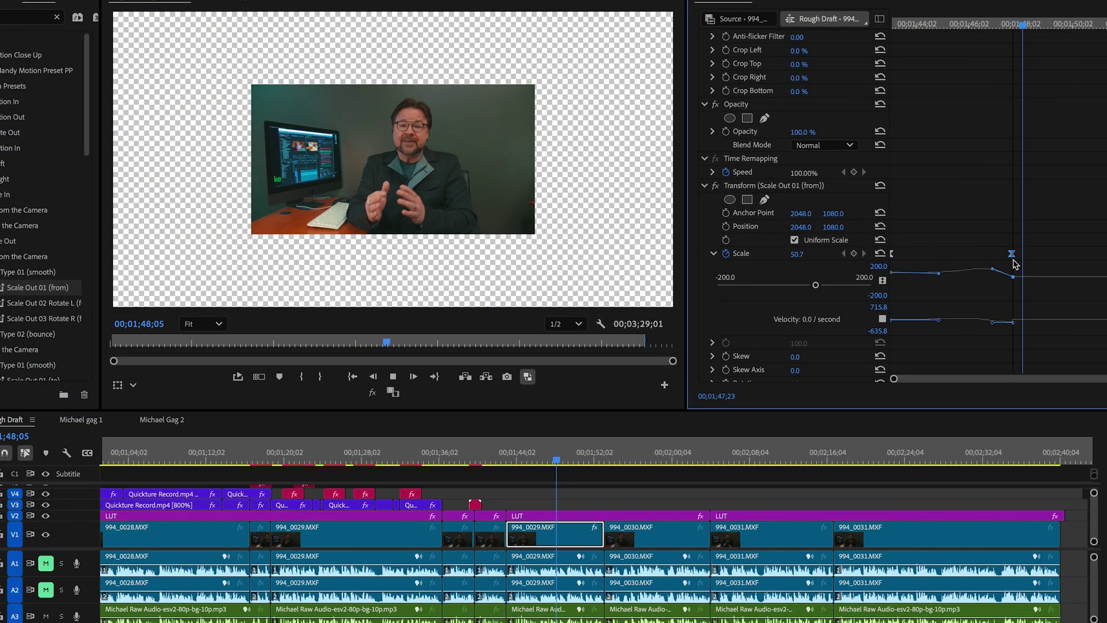
{"action": "left_click", "coordinate": [853, 253]}
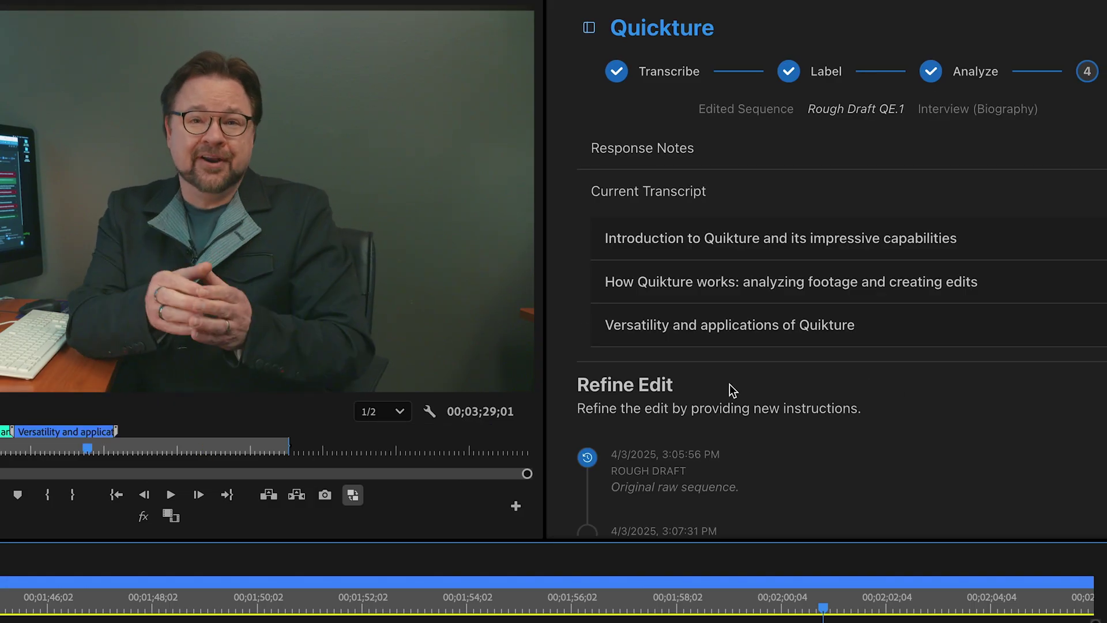
Step: Scroll the Quickture panel past Current Transcript and the Refine Edit history to the prompt field
{"action": "scroll", "coordinate": [1055, 386], "scroll_direction": "down", "scroll_amount": 1}
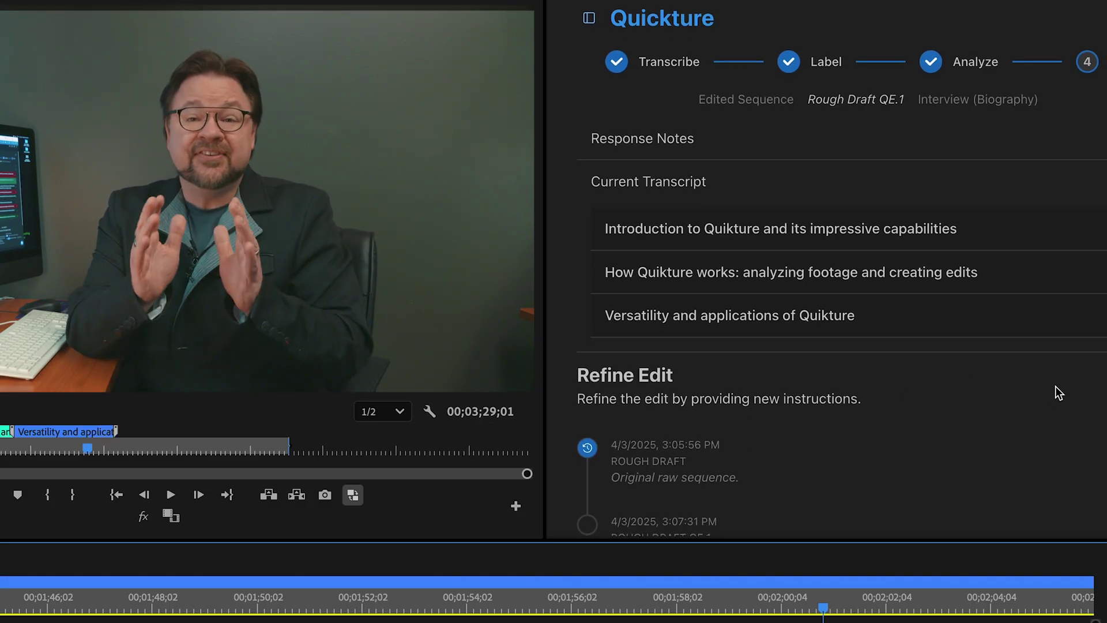
{"action": "scroll", "coordinate": [1055, 385], "scroll_direction": "down", "scroll_amount": 4}
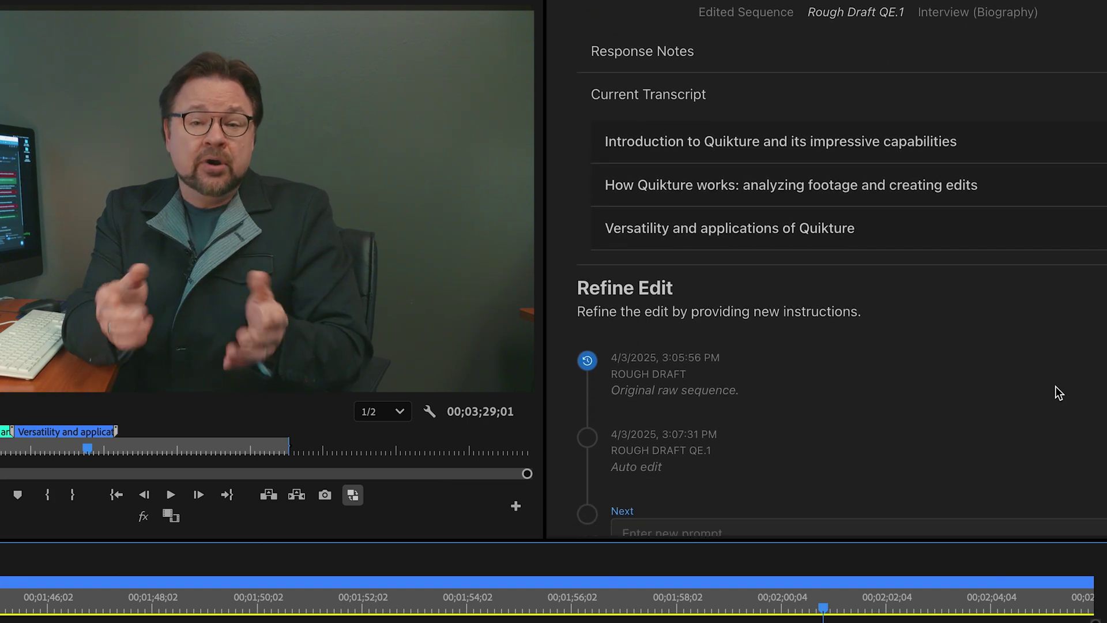
{"action": "scroll", "coordinate": [1026, 383], "scroll_direction": "down", "scroll_amount": 6}
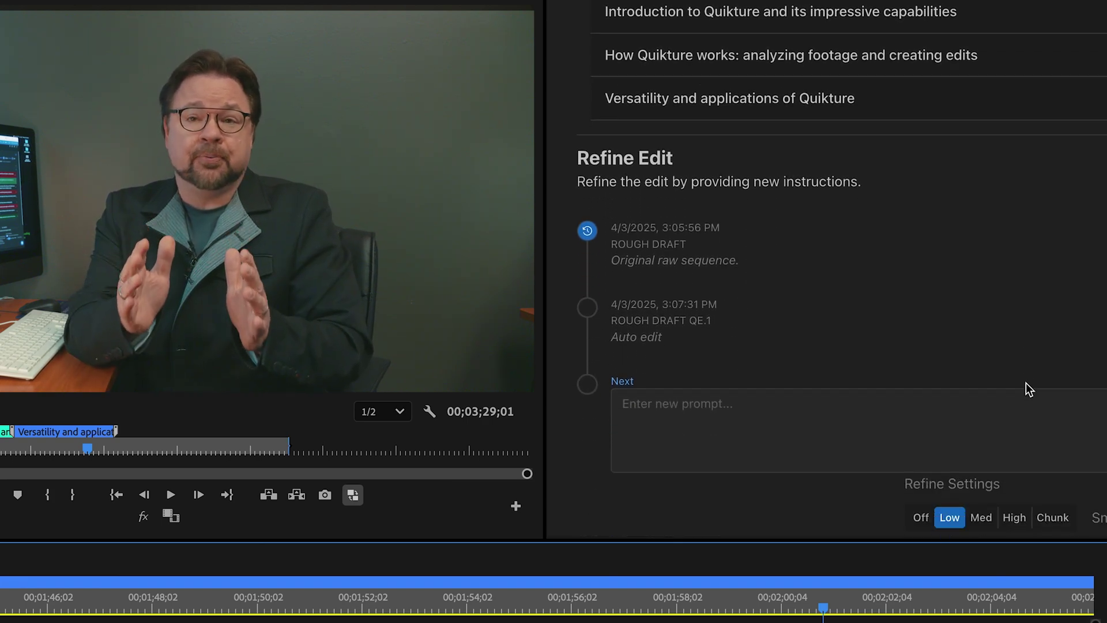
{"action": "scroll", "coordinate": [1026, 383], "scroll_direction": "down", "scroll_amount": 5}
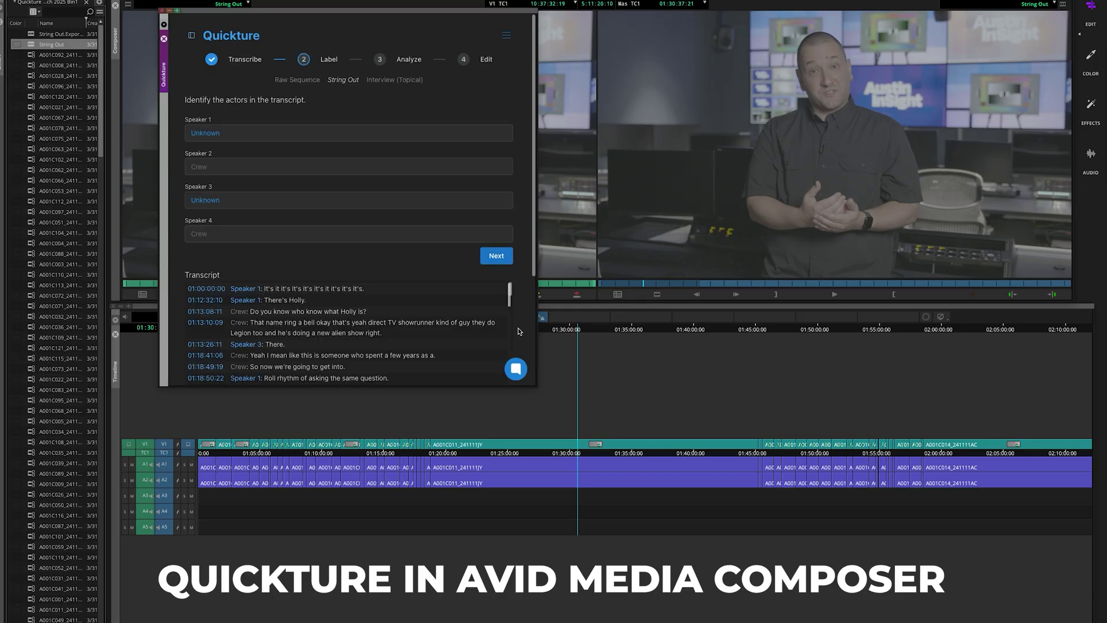
Step: Confirm speaker labels, switch to Guided Edit and enter the prompt '6 ranked beats'
{"action": "left_click", "coordinate": [497, 259]}
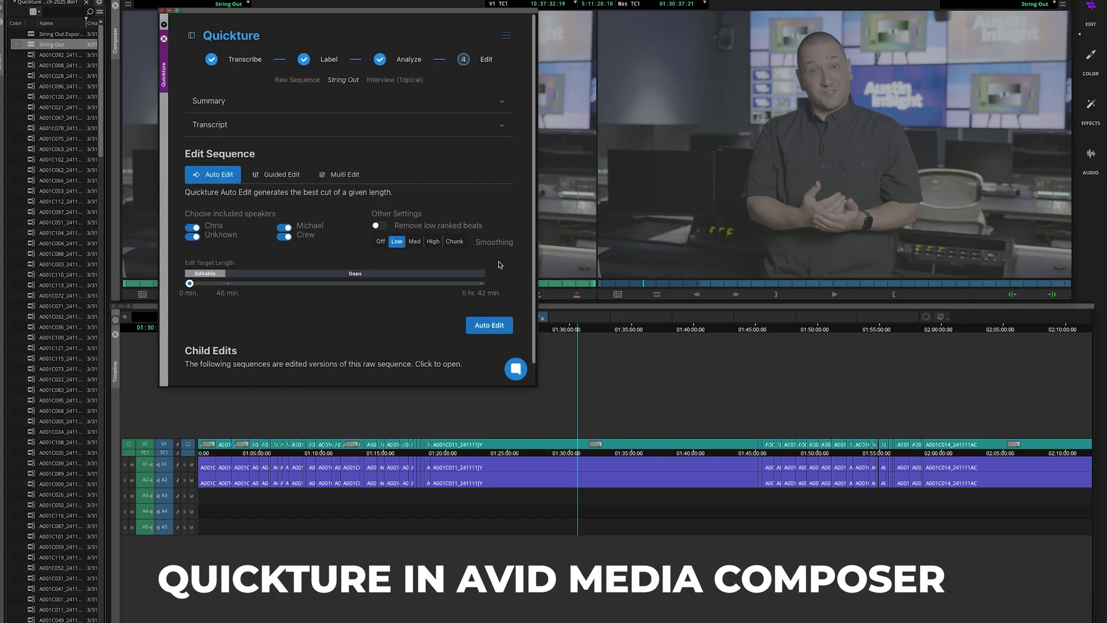
{"action": "left_click", "coordinate": [277, 174]}
{"action": "left_click", "coordinate": [503, 125]}
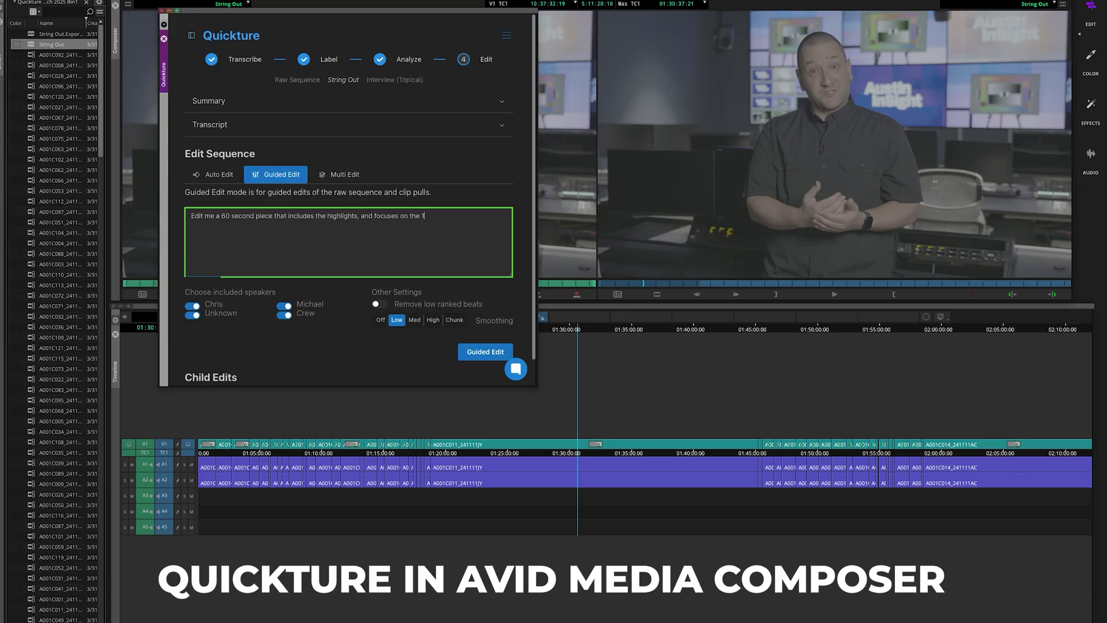
{"action": "type", "text": "6 ranked beats"}
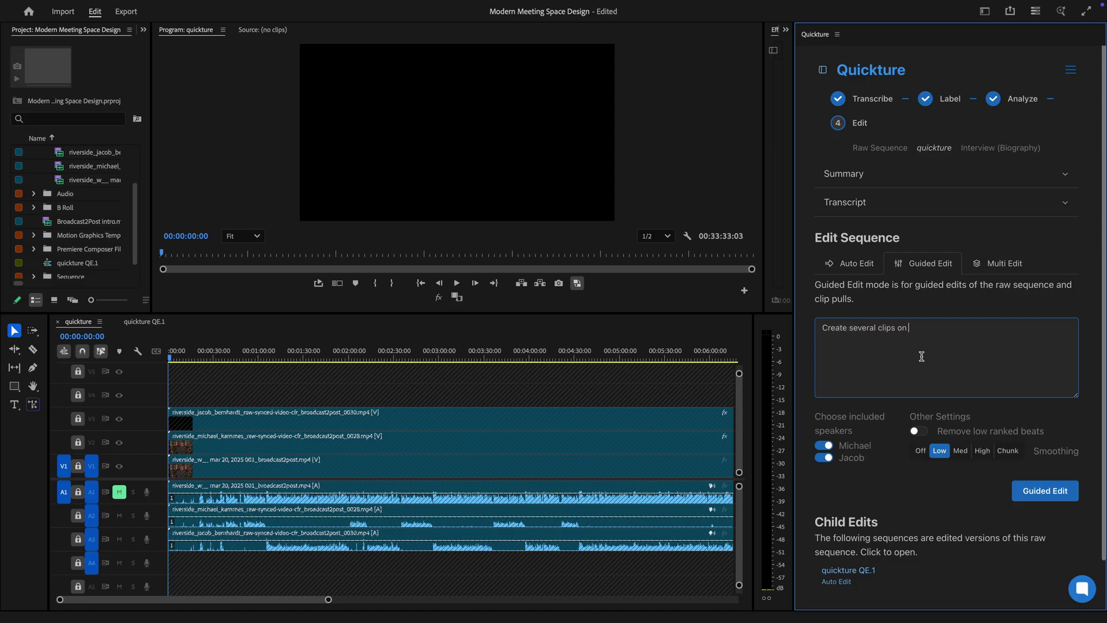
Step: Run the guided edit to create quickture QE.2 and expand its Response Notes and first topic transcript
{"action": "left_click", "coordinate": [1045, 491]}
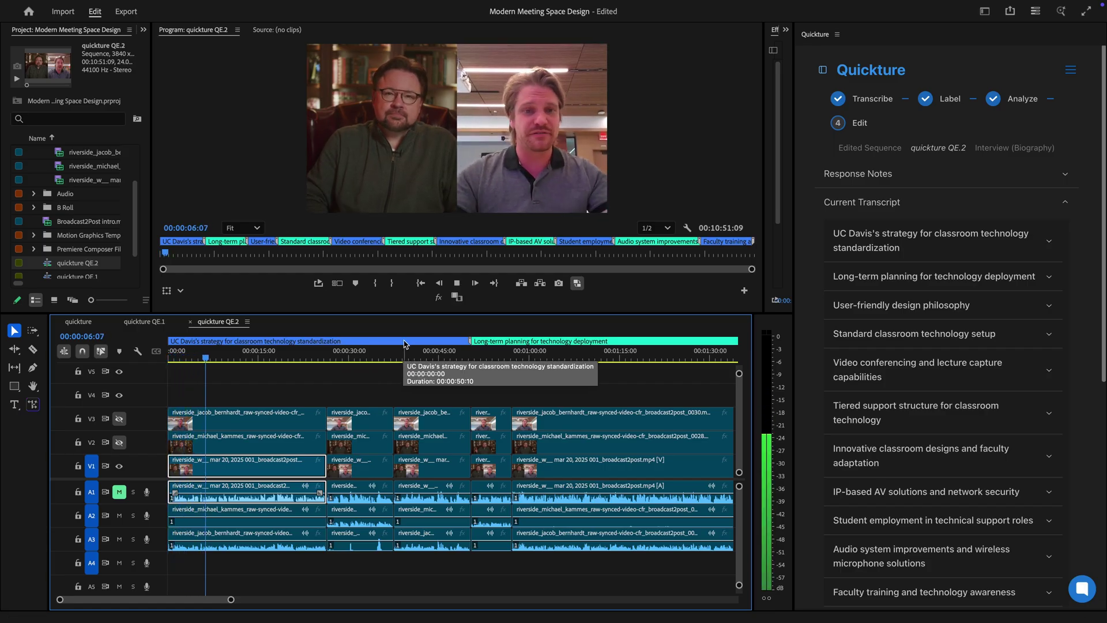
{"action": "left_click", "coordinate": [1037, 179]}
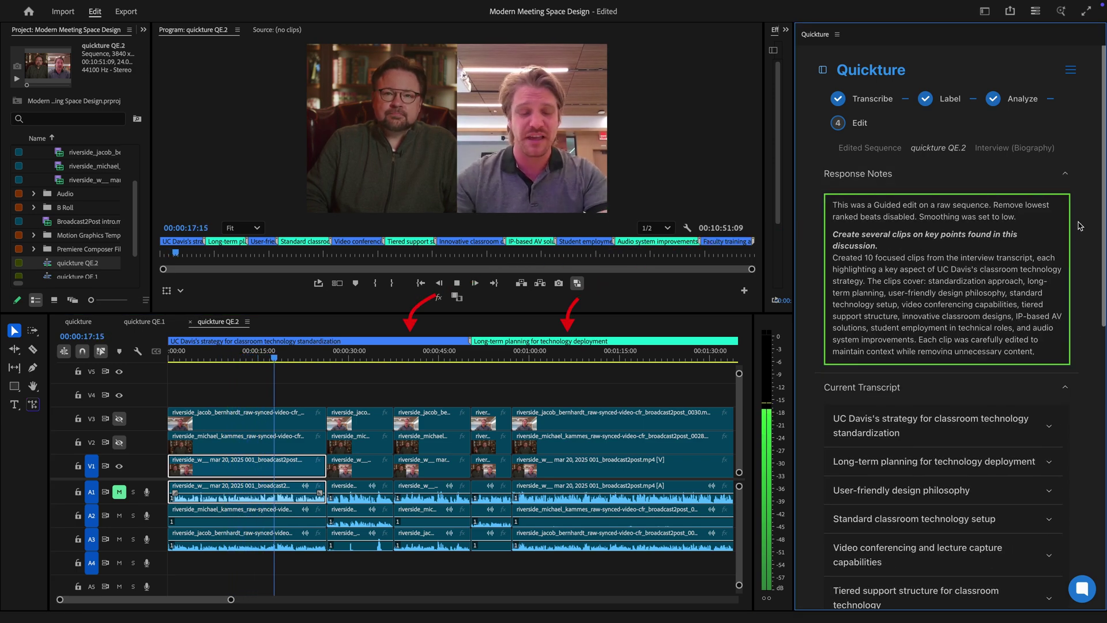
{"action": "left_click", "coordinate": [1048, 425]}
Step: Scroll the topic list and expand the 'Long-term planning for technology deployment' transcript
{"action": "scroll", "coordinate": [1075, 402], "scroll_direction": "down", "scroll_amount": 5}
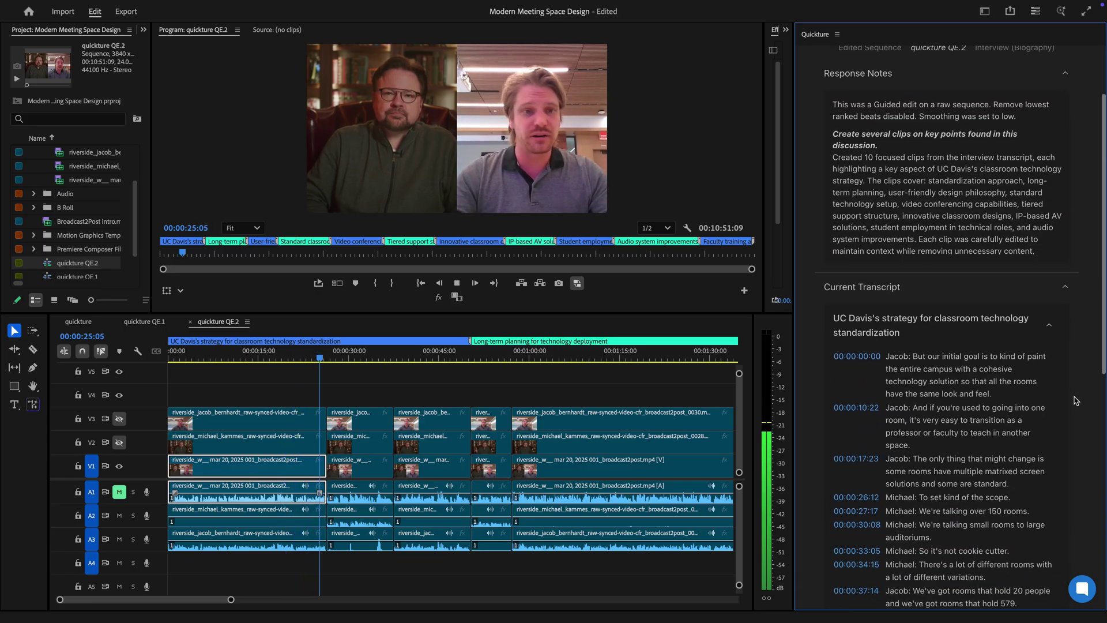
{"action": "scroll", "coordinate": [1075, 401], "scroll_direction": "down", "scroll_amount": 1}
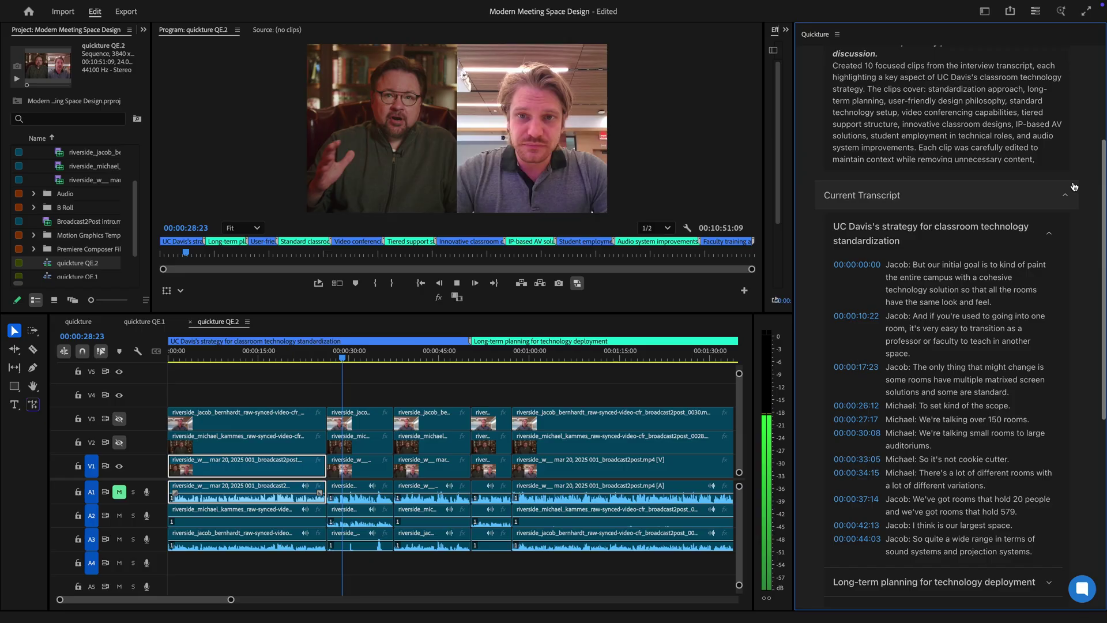
{"action": "scroll", "coordinate": [1055, 346], "scroll_direction": "down", "scroll_amount": 6}
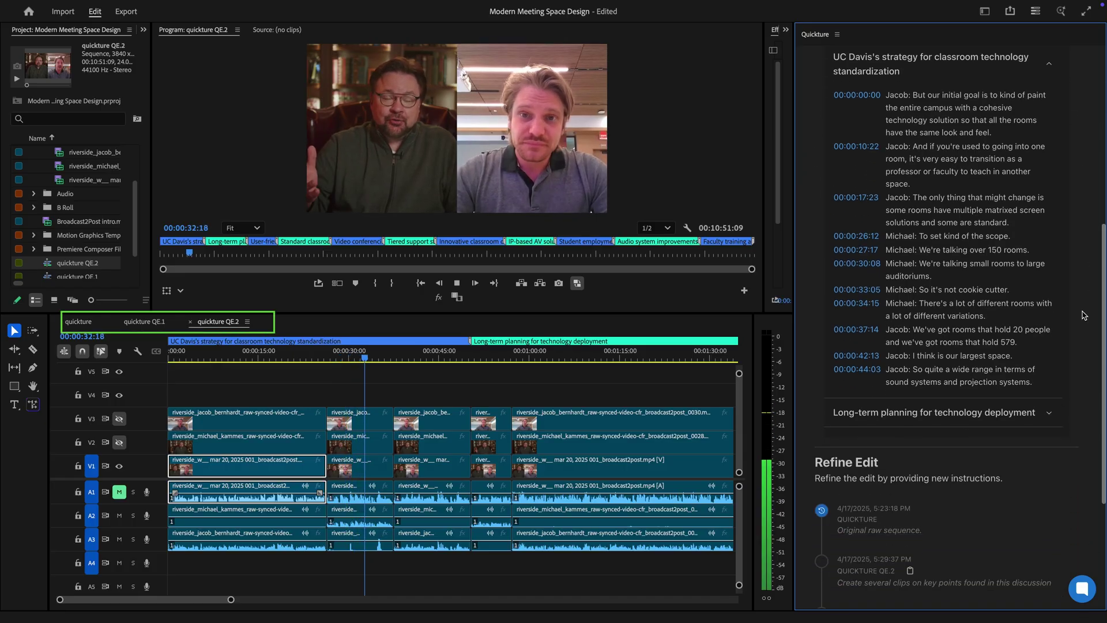
{"action": "scroll", "coordinate": [1024, 375], "scroll_direction": "down", "scroll_amount": 2}
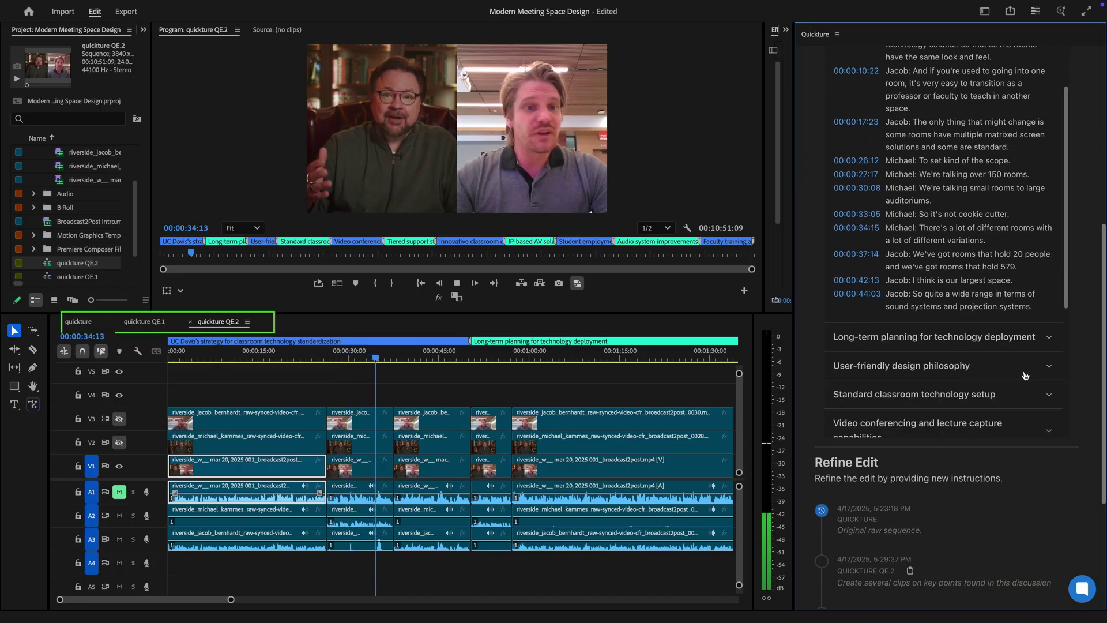
{"action": "left_click", "coordinate": [1051, 345]}
{"action": "scroll", "coordinate": [1040, 380], "scroll_direction": "down", "scroll_amount": 6}
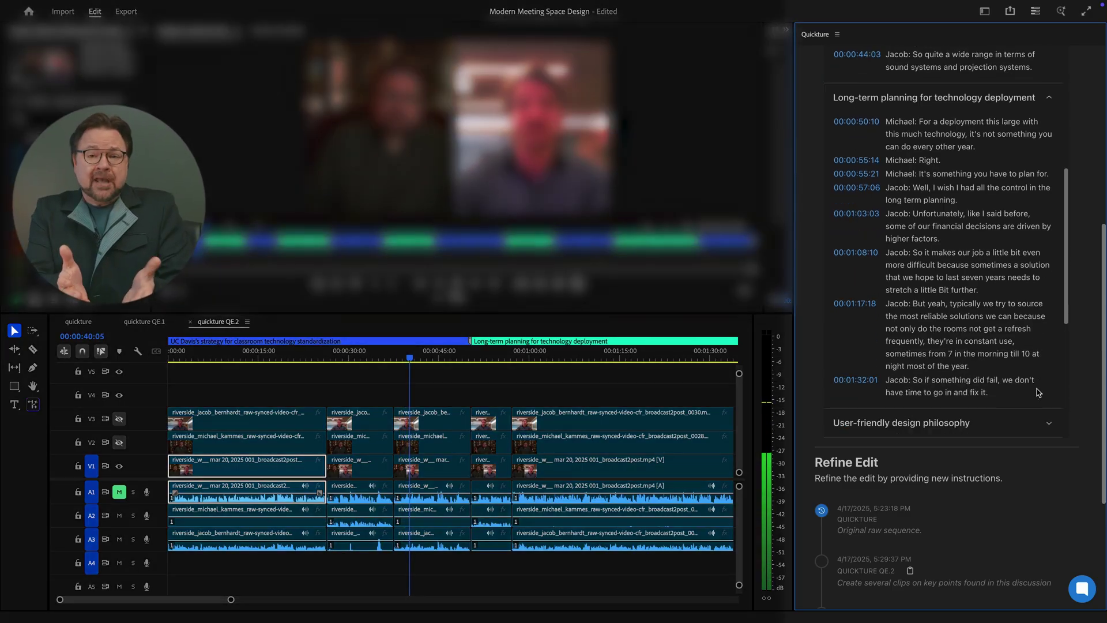
Step: Scroll through the QE.2 Response Notes
{"action": "scroll", "coordinate": [1037, 392], "scroll_direction": "down", "scroll_amount": 1}
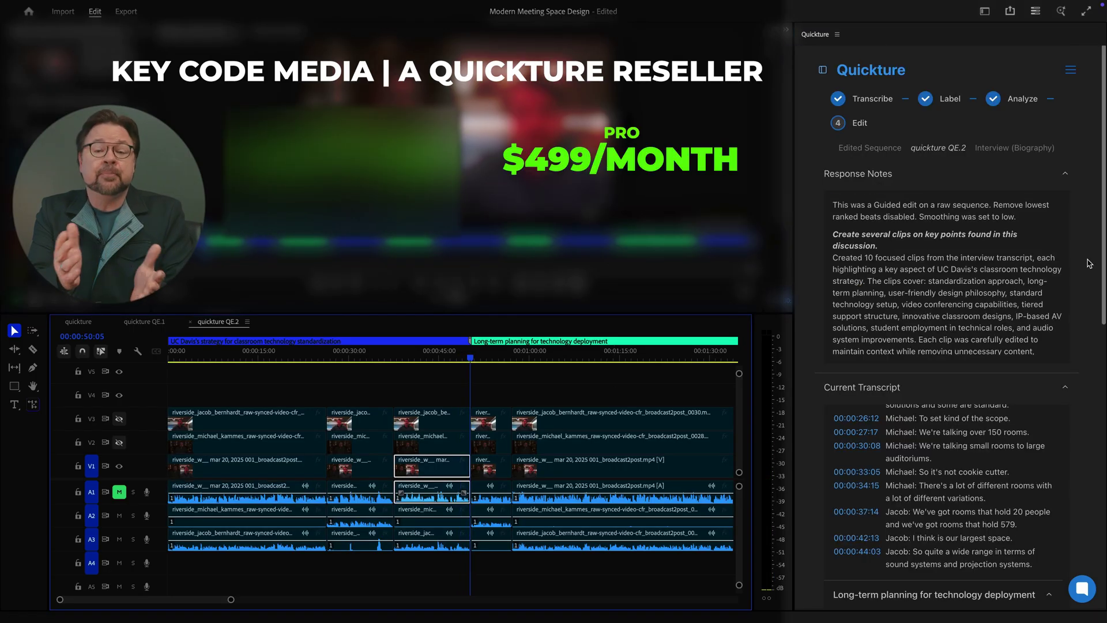
{"action": "scroll", "coordinate": [940, 312], "scroll_direction": "down", "scroll_amount": 3}
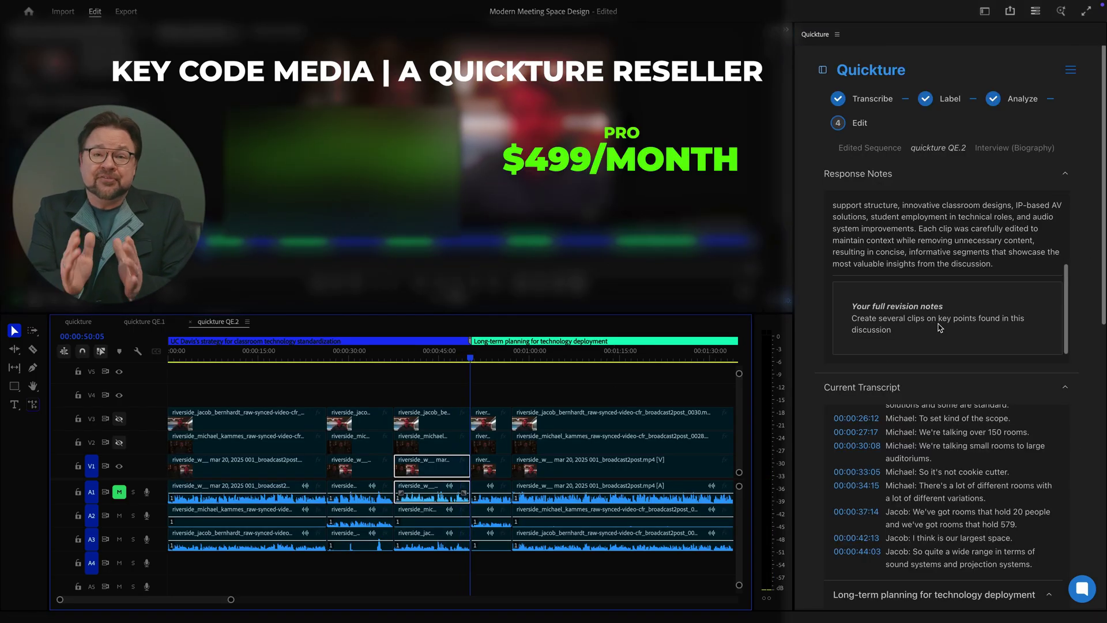
{"action": "scroll", "coordinate": [937, 327], "scroll_direction": "up", "scroll_amount": 3}
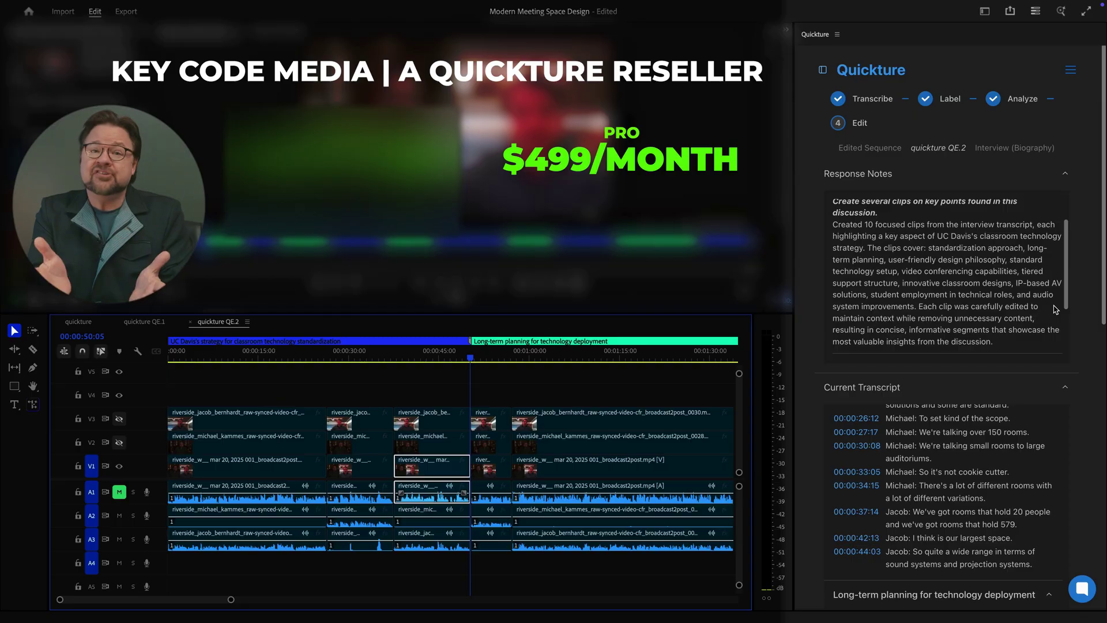
{"action": "scroll", "coordinate": [1091, 317], "scroll_direction": "down", "scroll_amount": 3}
Step: Fit the whole sequence in the timeline, jump to the clip at 5:46:09, and collapse Current Transcript
{"action": "key", "text": "minus"}
{"action": "key", "text": "minus"}
{"action": "key", "text": "minus"}
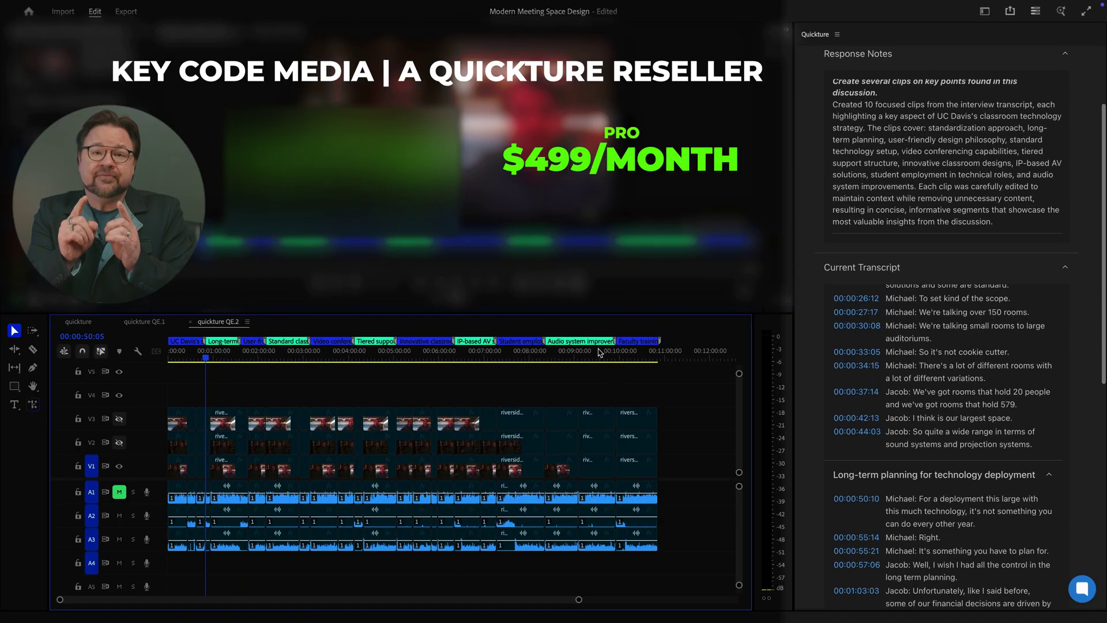
{"action": "left_click", "coordinate": [586, 358]}
{"action": "left_click", "coordinate": [429, 358]}
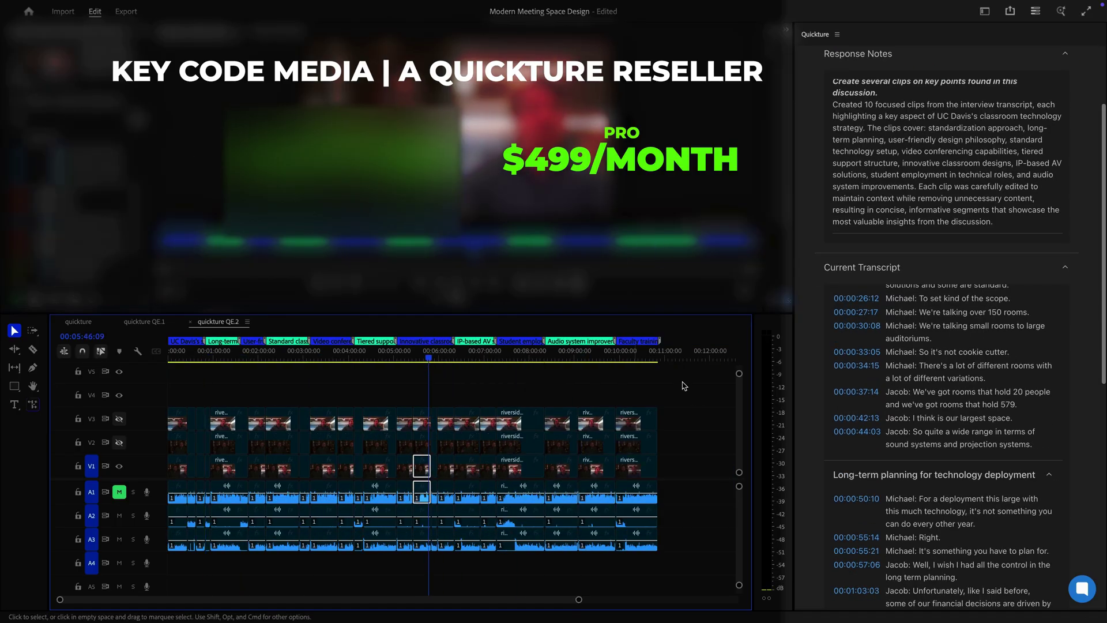
{"action": "left_click", "coordinate": [1056, 280]}
{"action": "scroll", "coordinate": [995, 390], "scroll_direction": "down", "scroll_amount": 1}
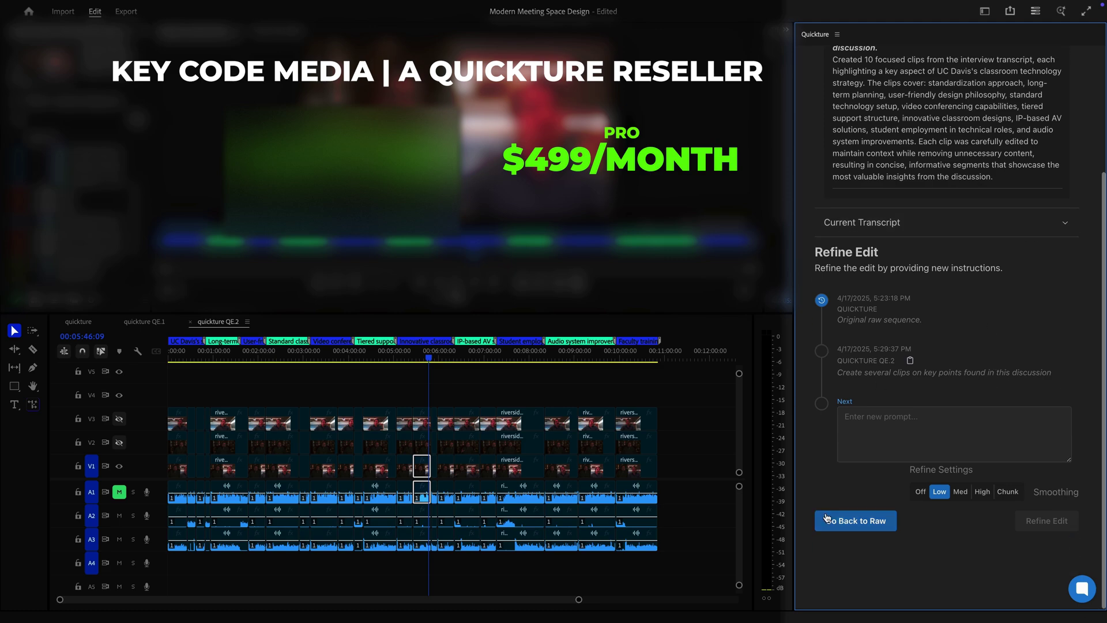
Step: Go back to the raw quickture sequence, which lists QE.1 and QE.2 as child edits
{"action": "left_click", "coordinate": [856, 520]}
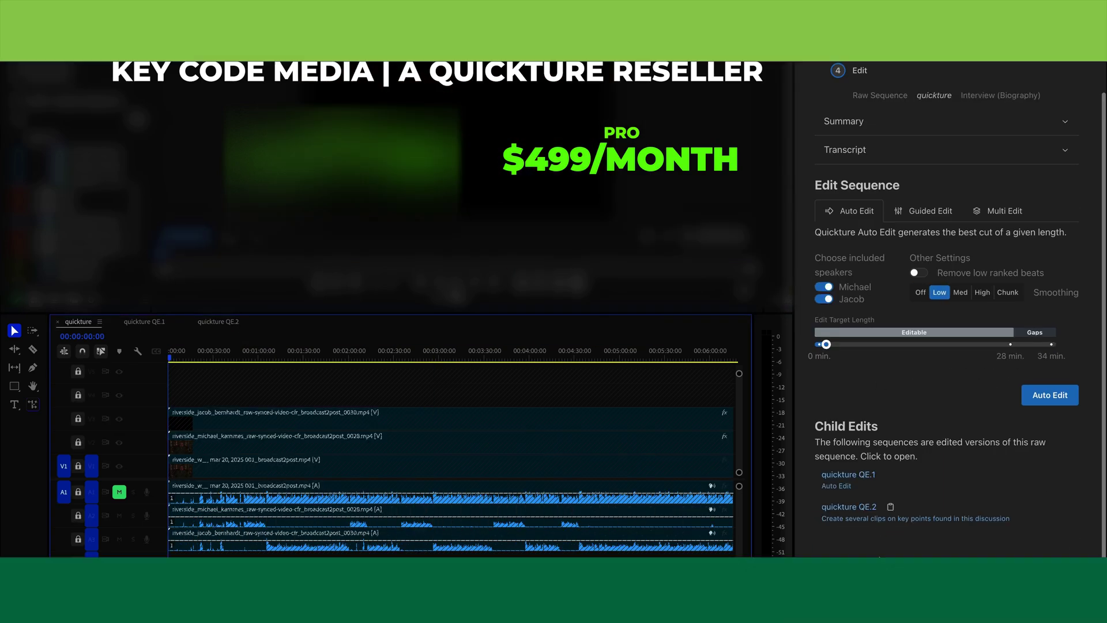